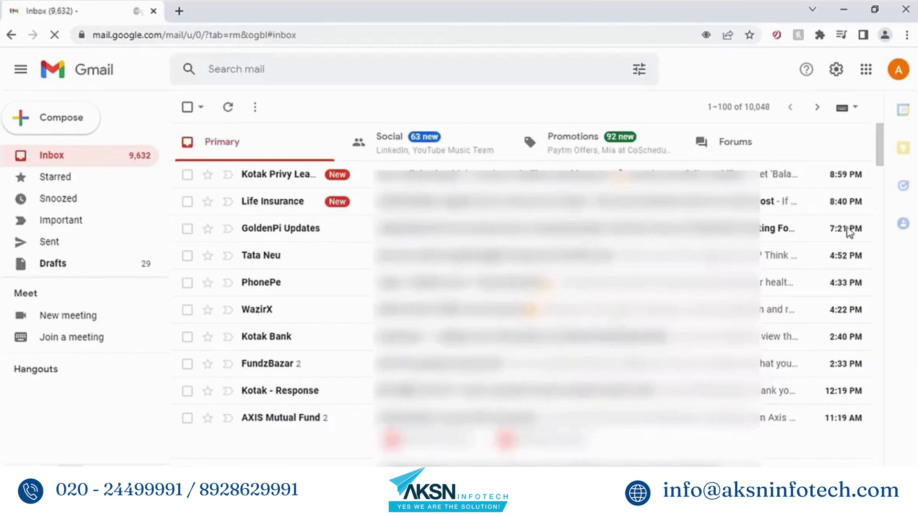
# Step: Go to the Google Account's Security page, where 2-Step Verification shows as Off
pyautogui.click(909, 72)
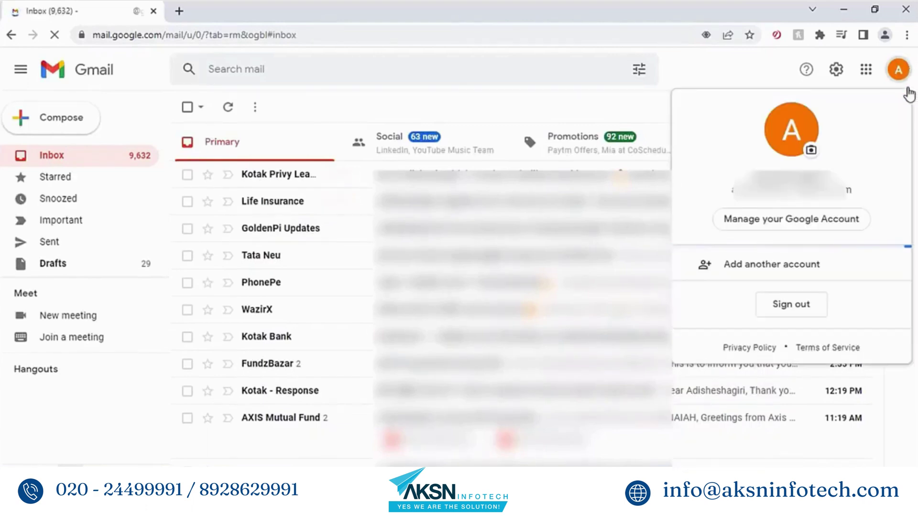
pyautogui.click(828, 221)
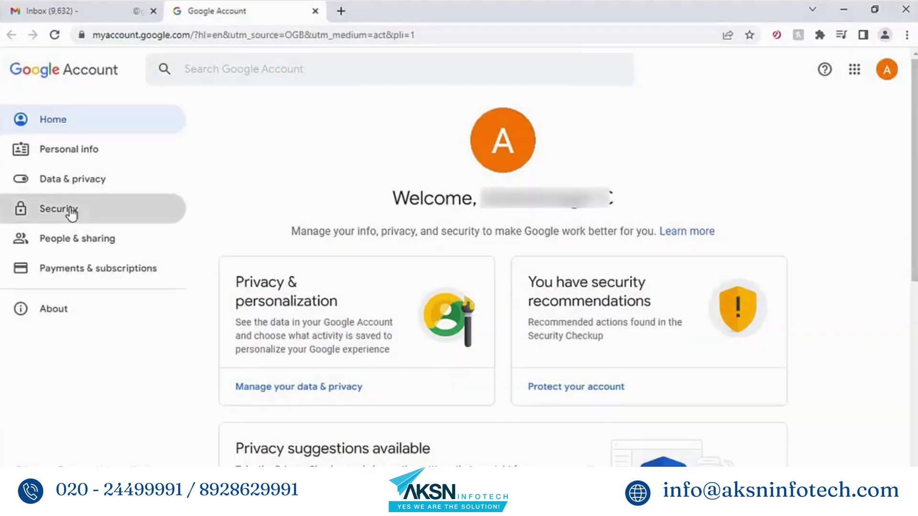
pyautogui.click(72, 212)
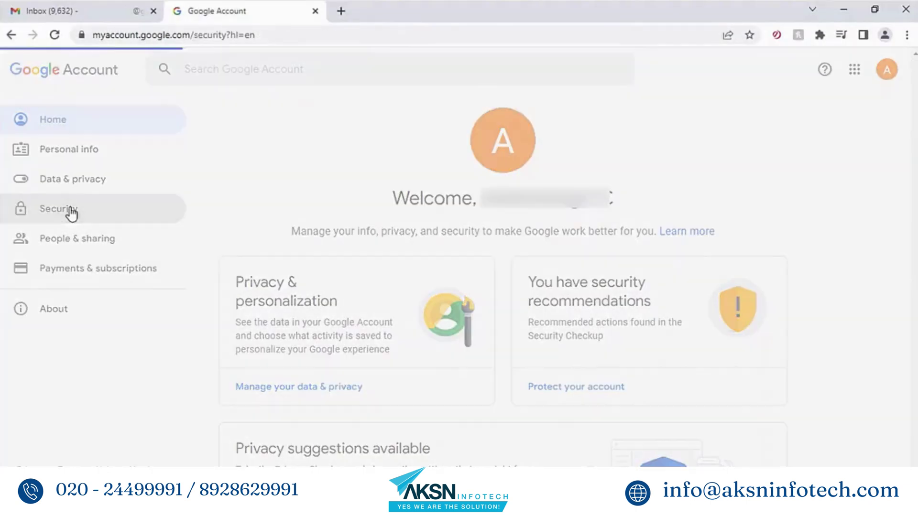
pyautogui.scroll(-4, 197, 445)
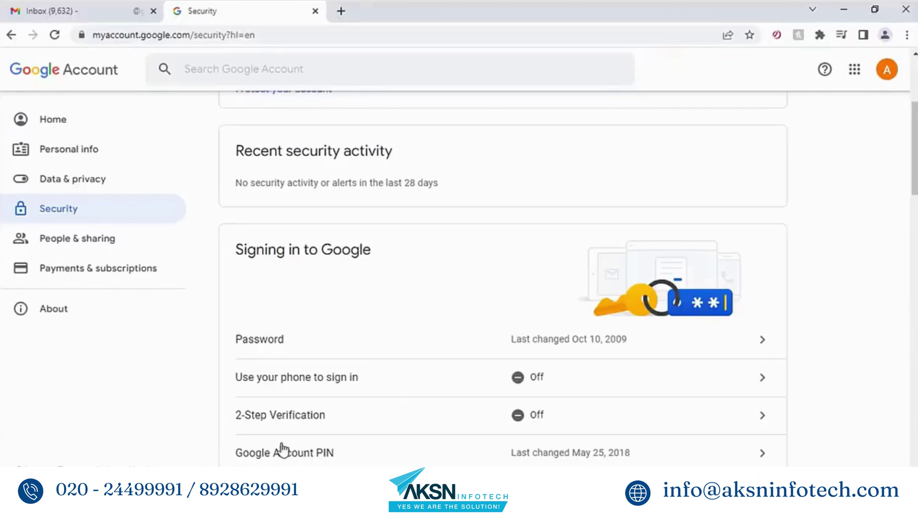
# Step: Start 2-Step Verification setup and re-enter the account password to reach the prompt-capable devices list
pyautogui.click(762, 419)
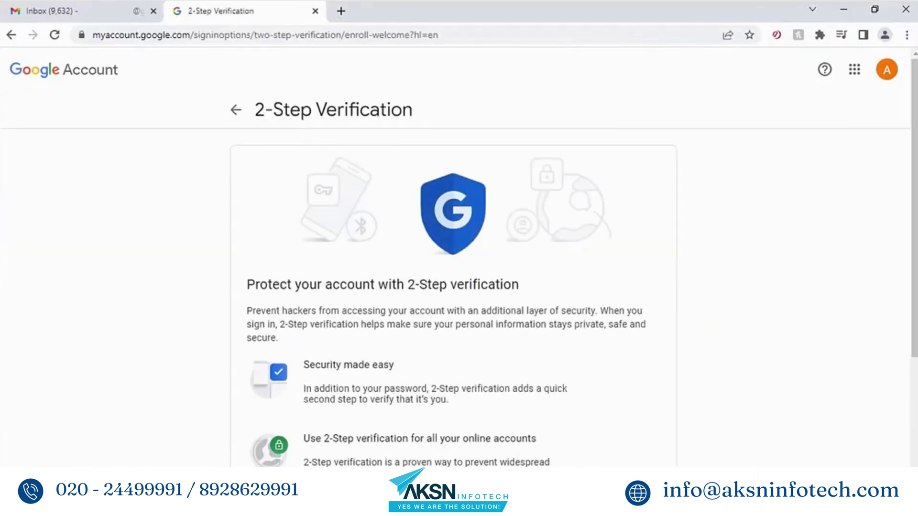
pyautogui.scroll(-4, 654, 452)
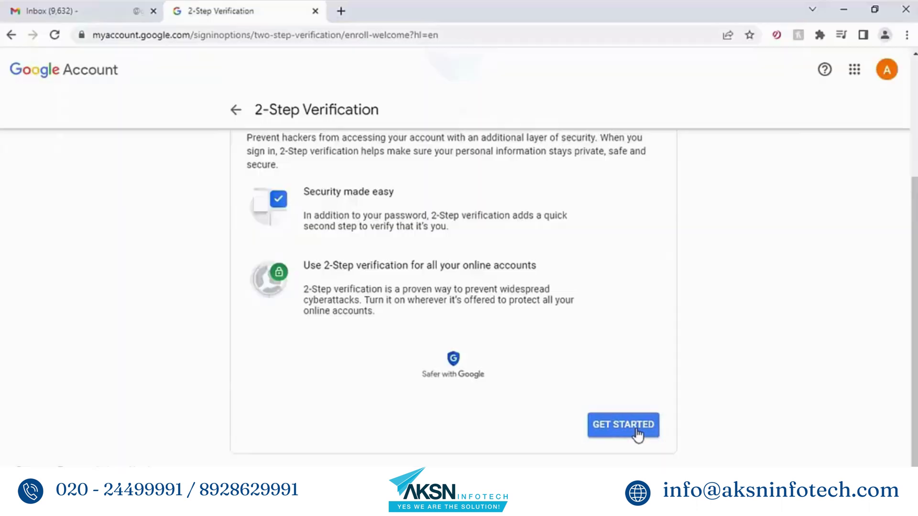
pyautogui.click(638, 433)
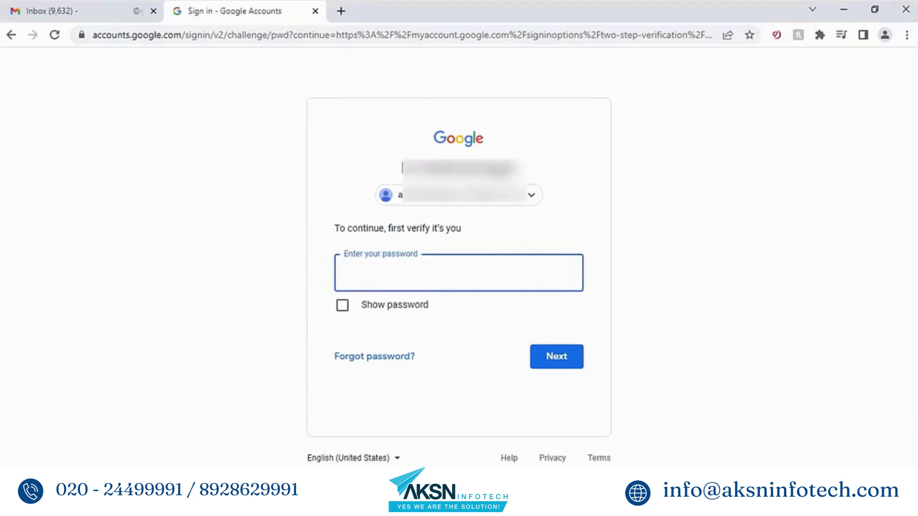
pyautogui.write('••••••••')
pyautogui.click(578, 359)
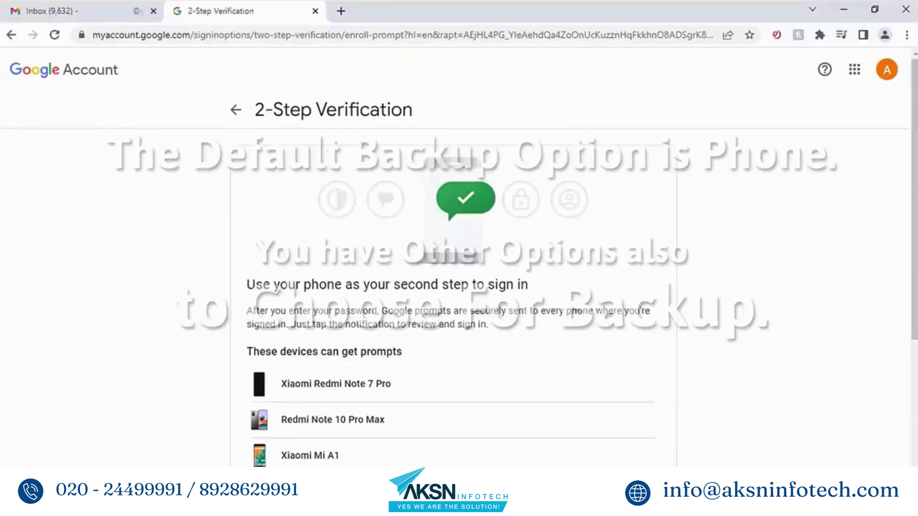
pyautogui.scroll(-4, 662, 460)
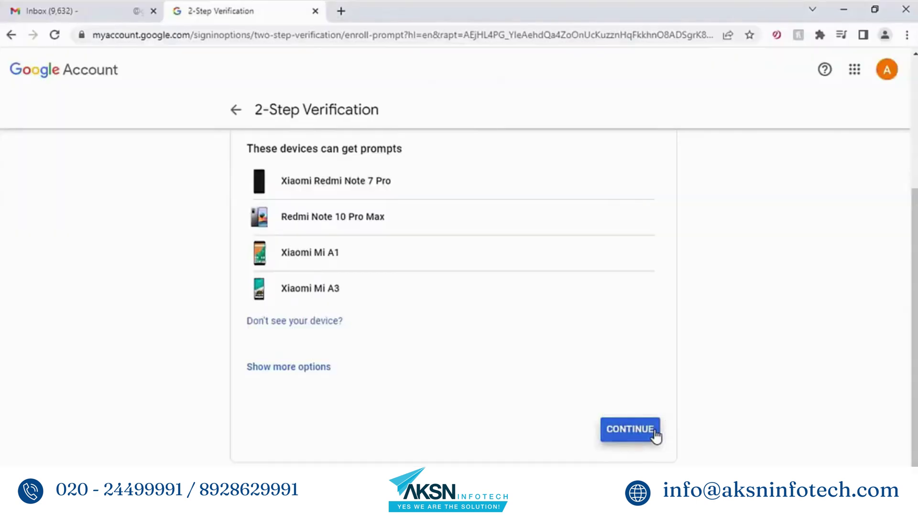
# Step: Add a backup phone number, verify it with the texted code, and turn on 2-Step Verification
pyautogui.click(654, 433)
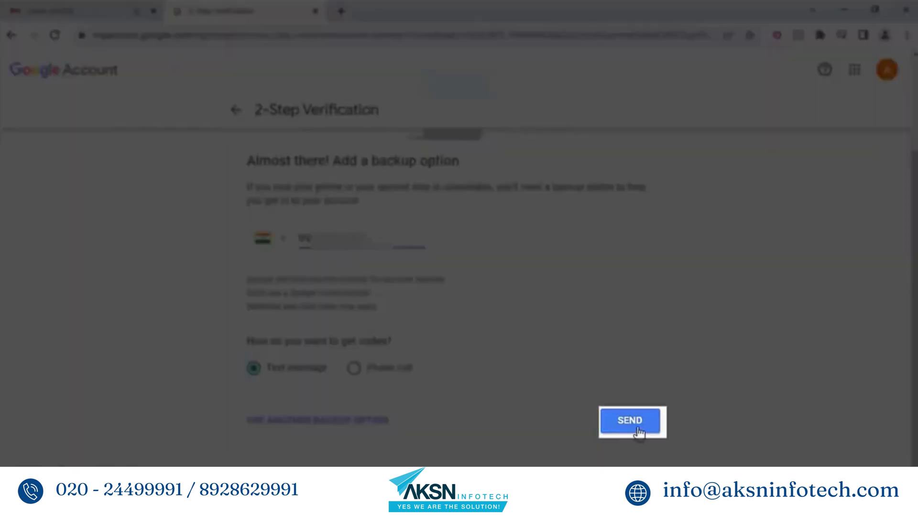
pyautogui.click(638, 431)
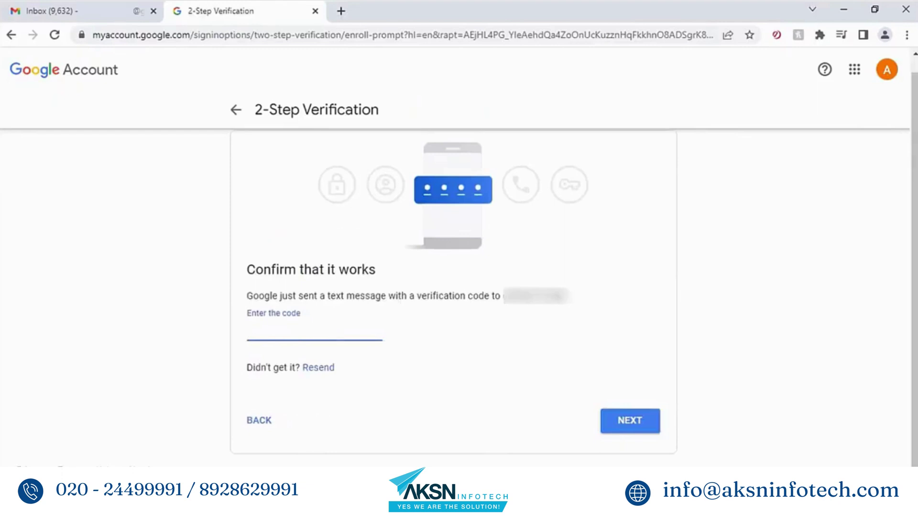
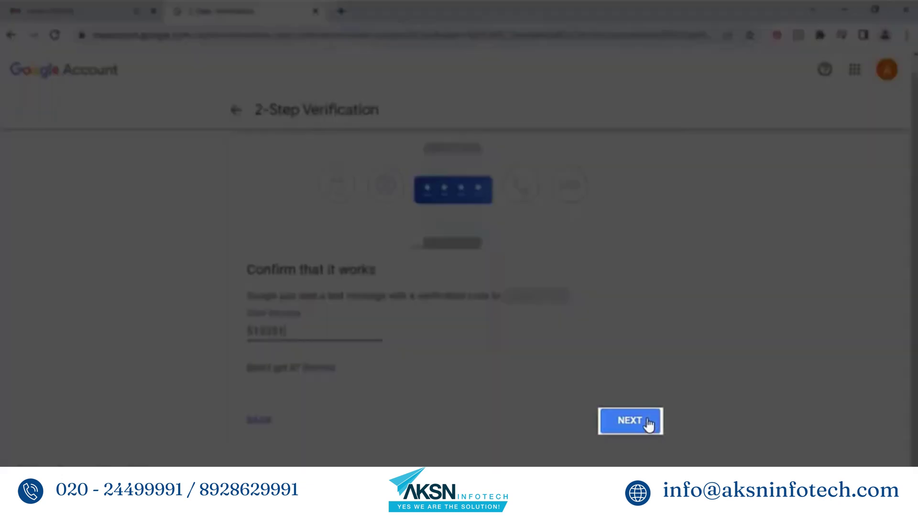
pyautogui.click(648, 429)
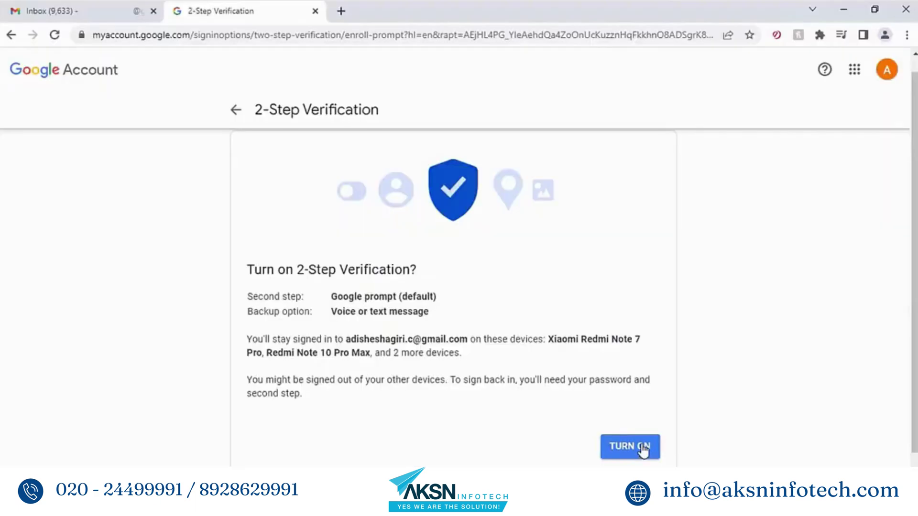
pyautogui.click(651, 457)
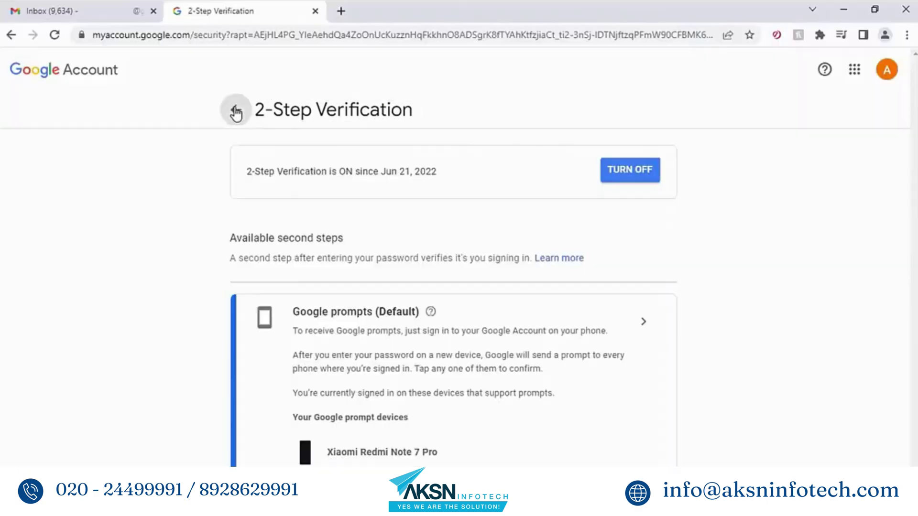
# Step: Return to Security and open App passwords, re-confirming the account password
pyautogui.click(233, 113)
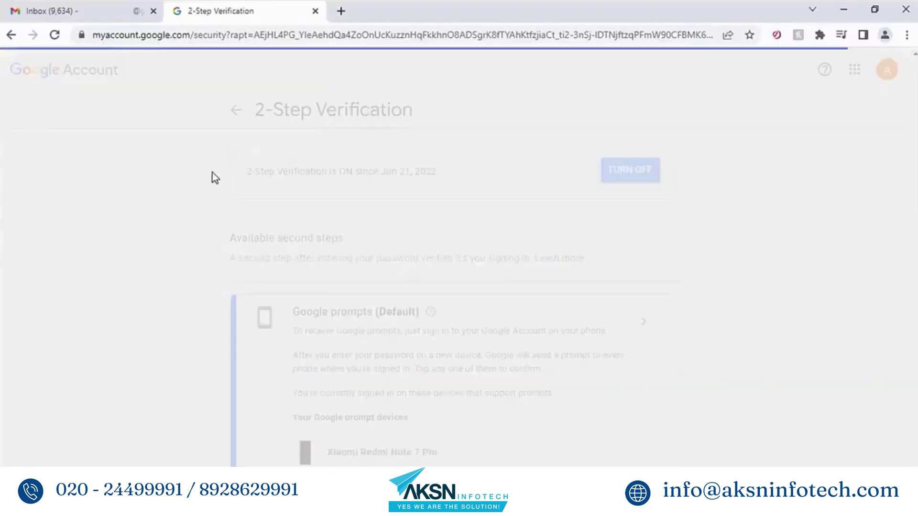
pyautogui.scroll(-4, 503, 278)
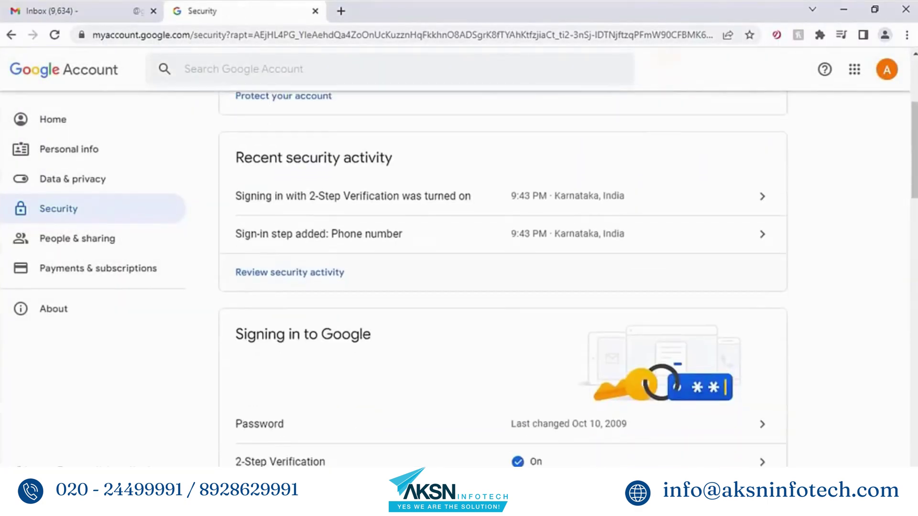
pyautogui.scroll(-3, 503, 278)
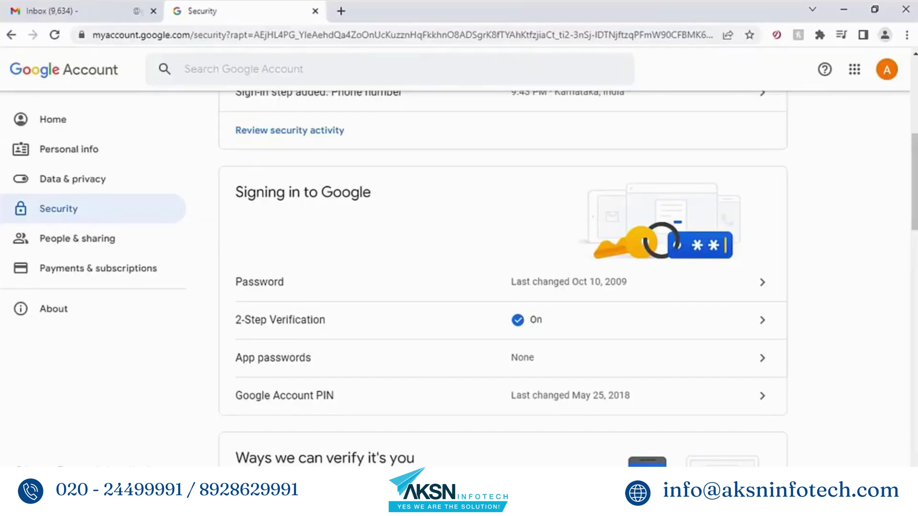
pyautogui.click(758, 364)
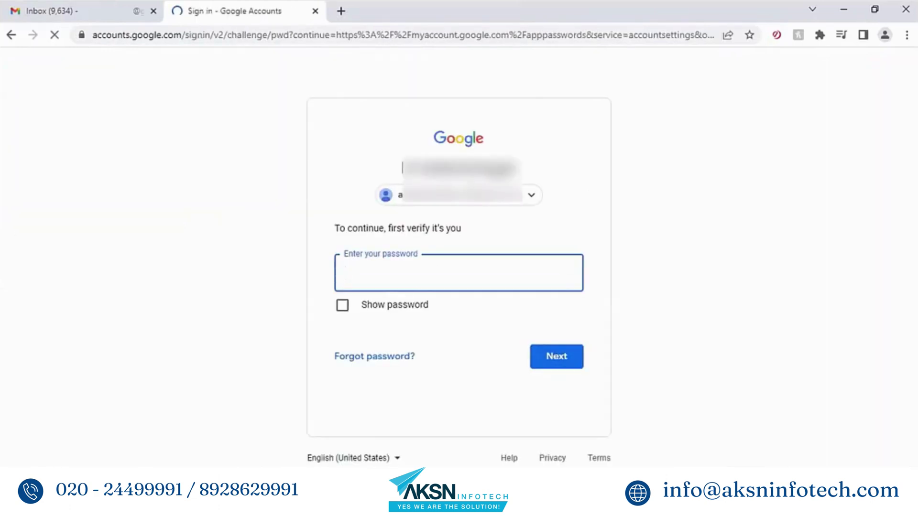
pyautogui.write('********')
pyautogui.click(574, 361)
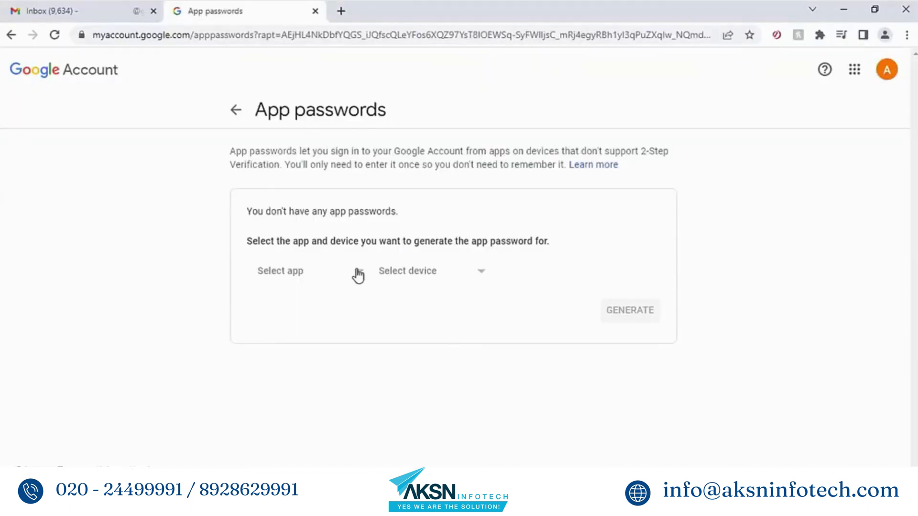
# Step: Generate a Mail app password for Windows Computer and select the 16-character password
pyautogui.click(359, 274)
pyautogui.click(341, 294)
pyautogui.click(481, 276)
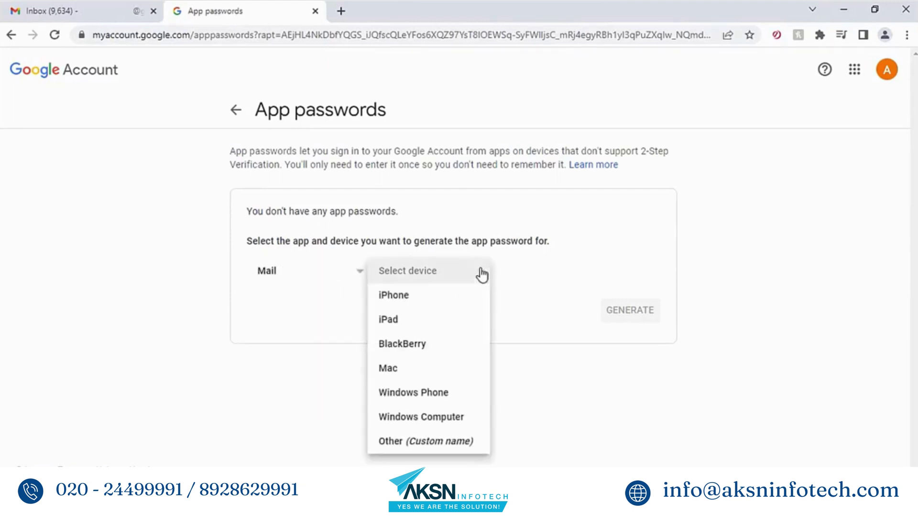
pyautogui.click(462, 420)
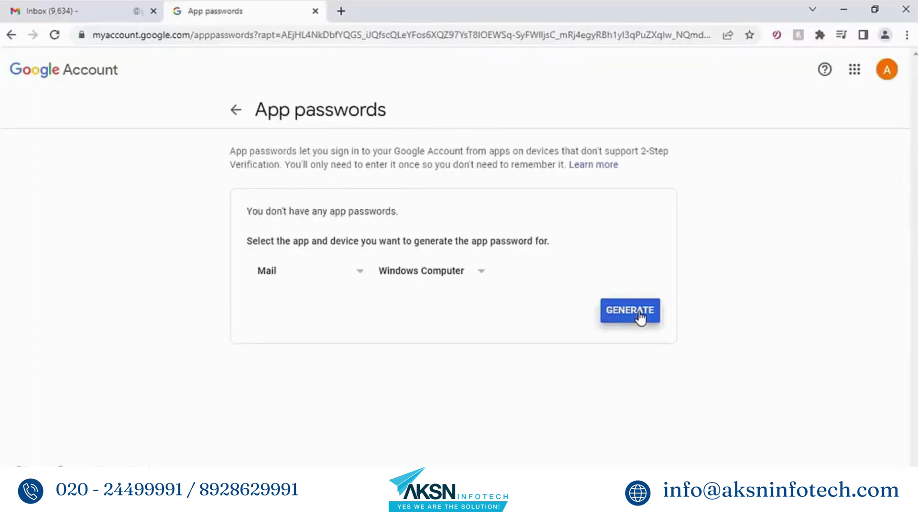
pyautogui.click(630, 311)
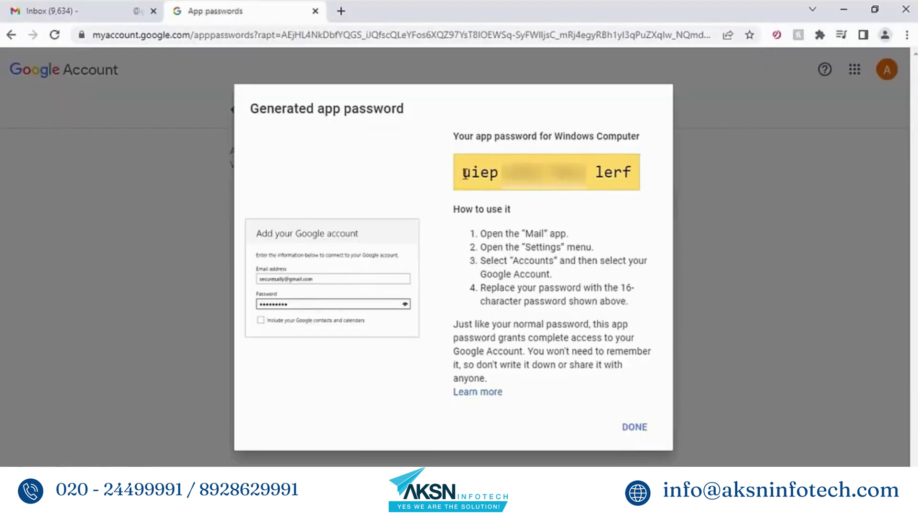
pyautogui.moveTo(462, 173); pyautogui.dragTo(632, 179)
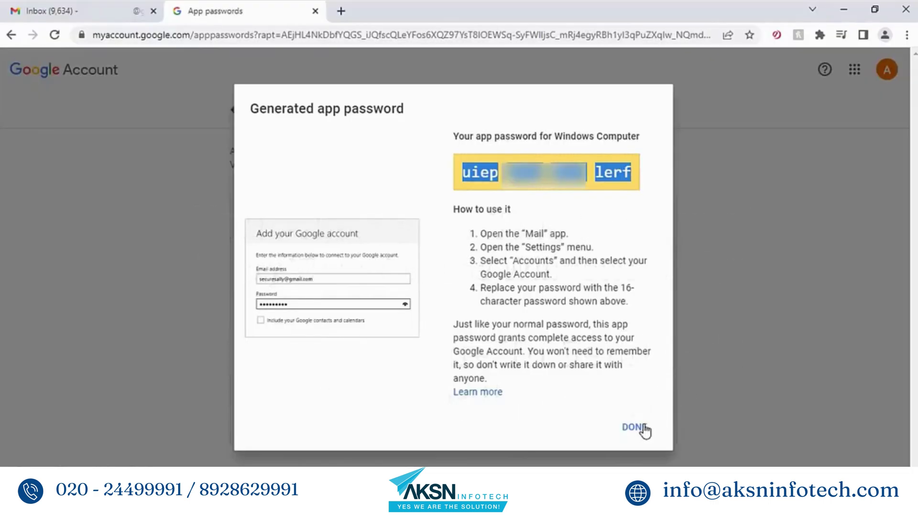
# Step: Close the generated app password dialog and sign out of the Google account
pyautogui.click(636, 428)
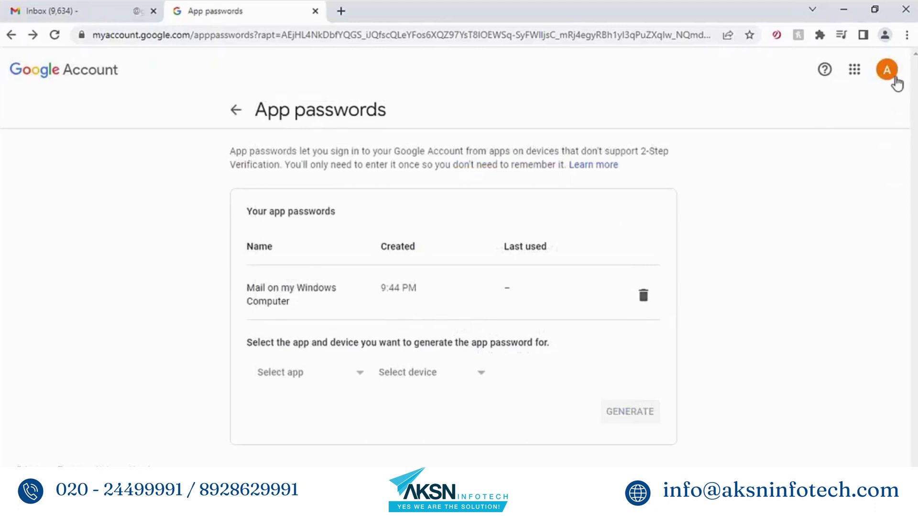
pyautogui.click(889, 71)
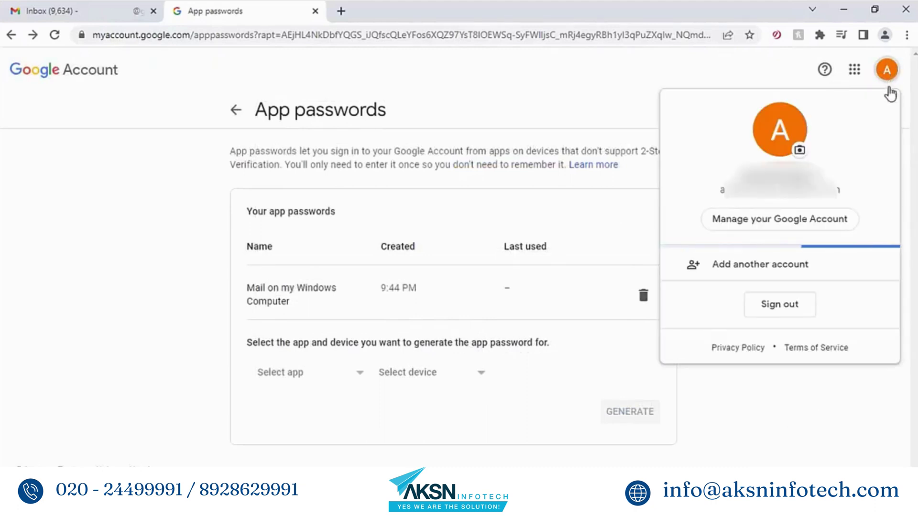
pyautogui.click(796, 309)
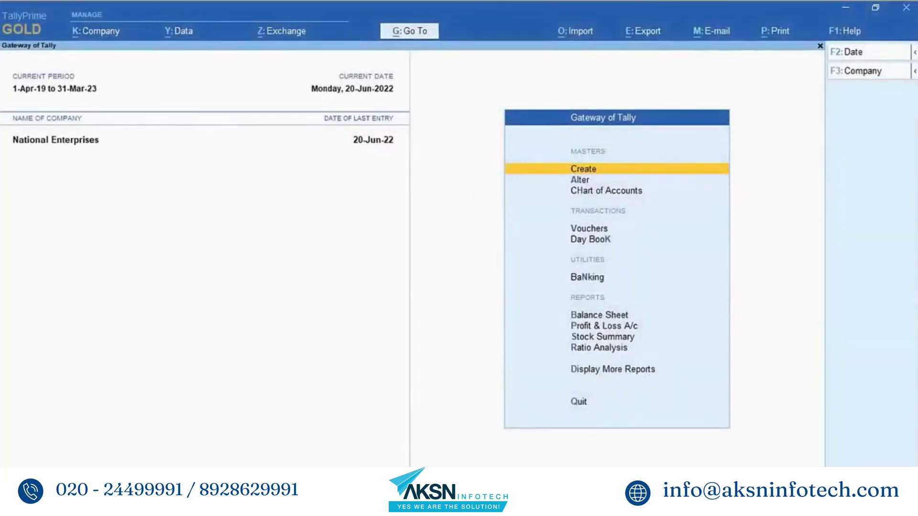
pyautogui.press('Down')
pyautogui.press('Down')
pyautogui.press('Down')
pyautogui.press('Down')
pyautogui.press('Down')
pyautogui.press('Down')
pyautogui.press('Down')
pyautogui.press('Down')
pyautogui.press('Down')
pyautogui.press('Down')
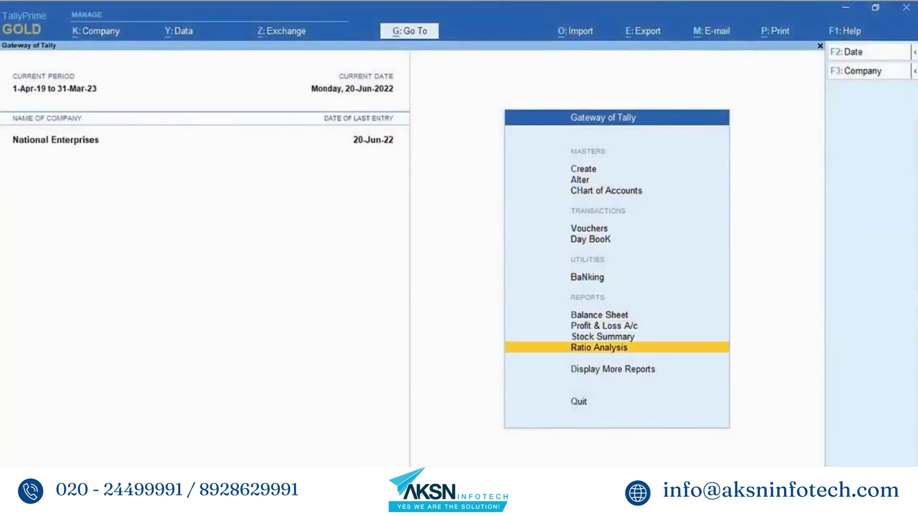
# Step: Display Rajesh Enterprises' ledger outstandings report and start e-mailing the current report
pyautogui.press('Return')
pyautogui.press('Down')
pyautogui.press('Down')
pyautogui.press('Down')
pyautogui.press('Down')
pyautogui.press('Down')
pyautogui.press('Return')
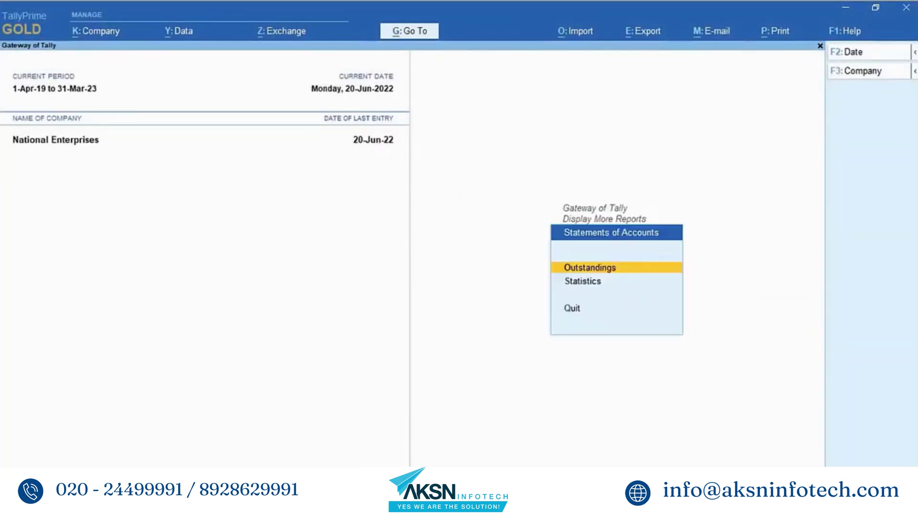
pyautogui.press('Return')
pyautogui.press('Down')
pyautogui.press('Down')
pyautogui.press('Return')
pyautogui.write('Raj')
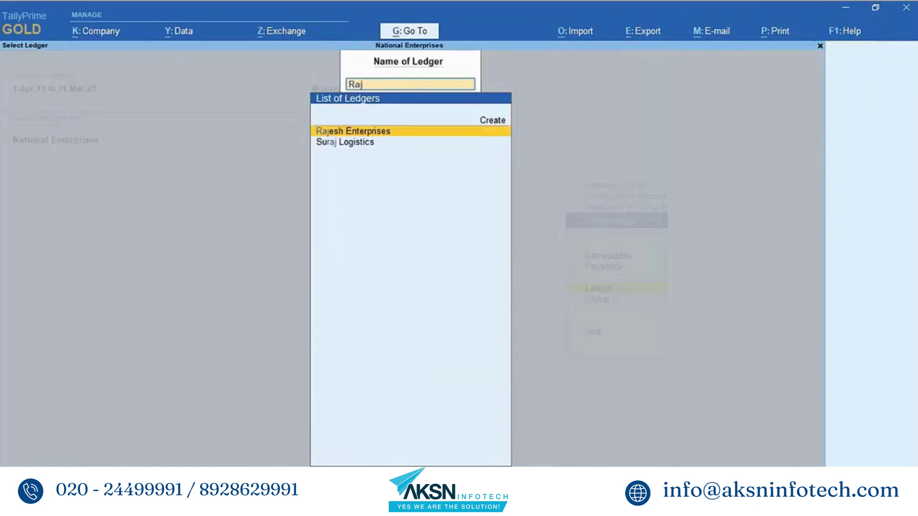
pyautogui.press('Return')
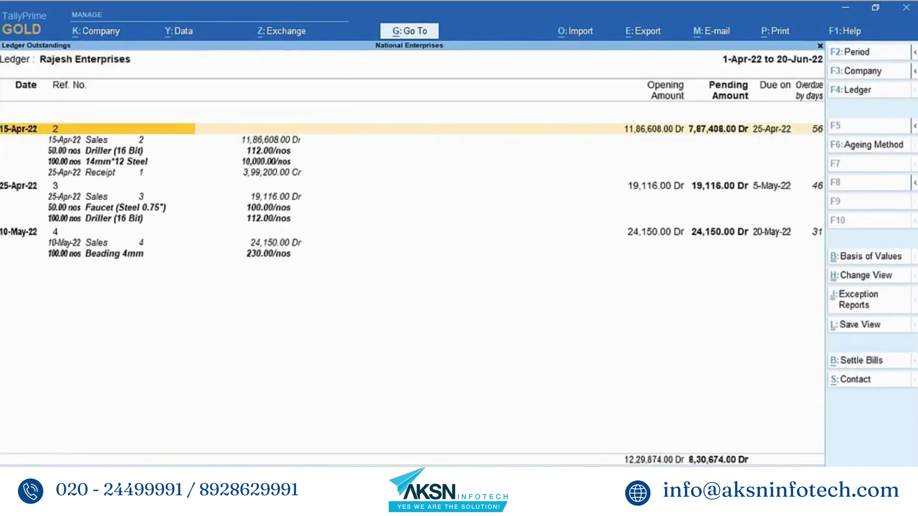
pyautogui.hotkey('alt', 'm')
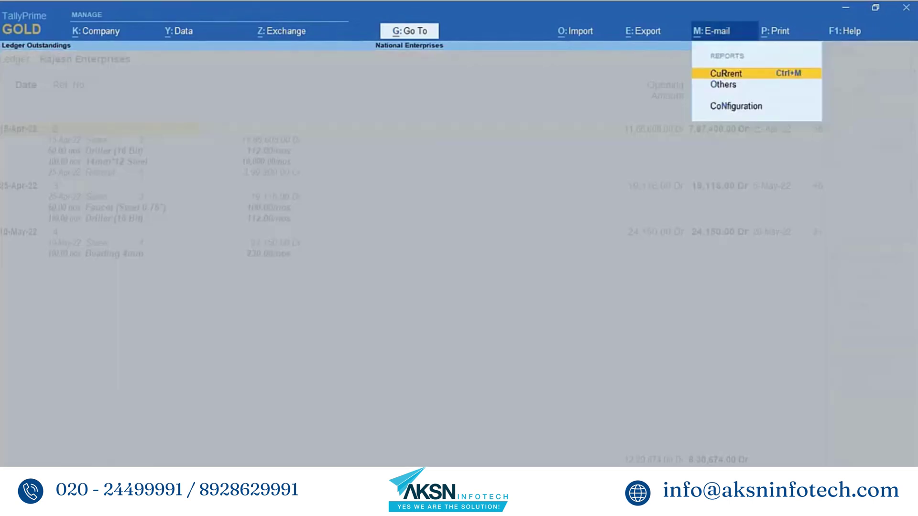
pyautogui.press('Return')
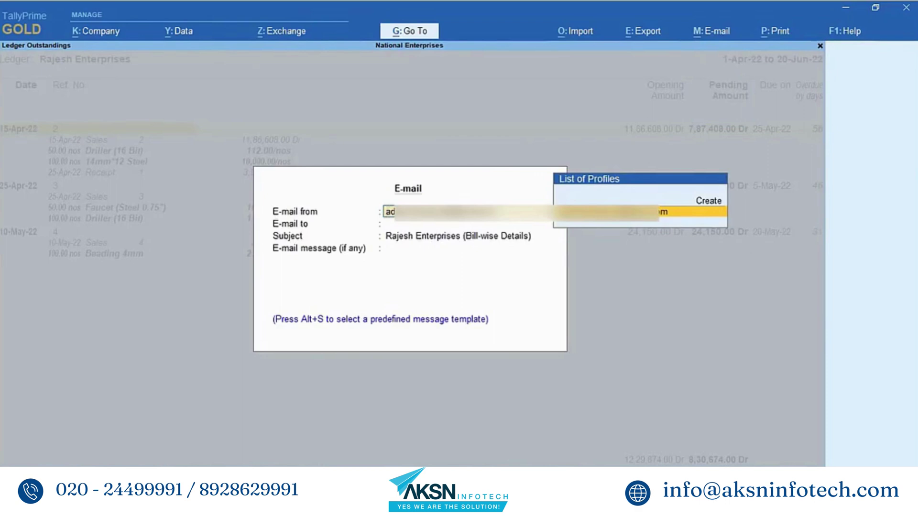
# Step: Keep the sender profile and enter a new recipient e-mail address
pyautogui.press('Return')
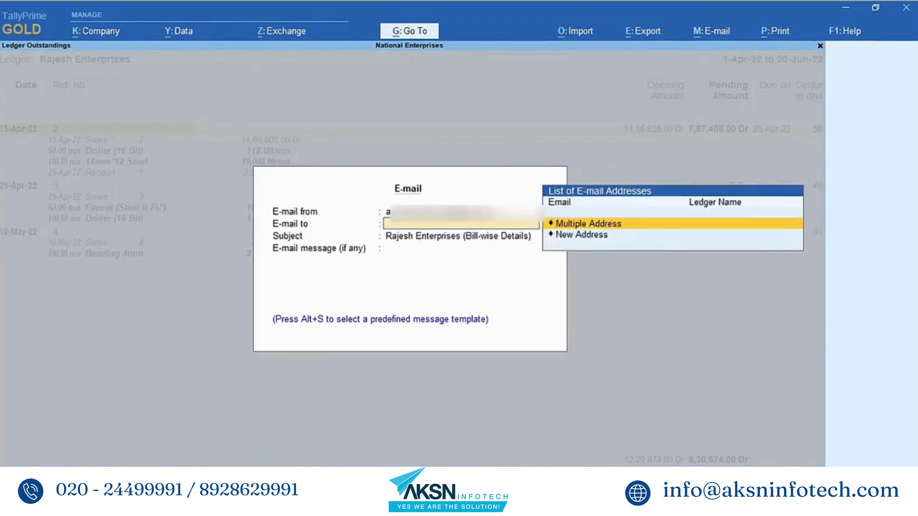
pyautogui.press('Down')
pyautogui.press('Return')
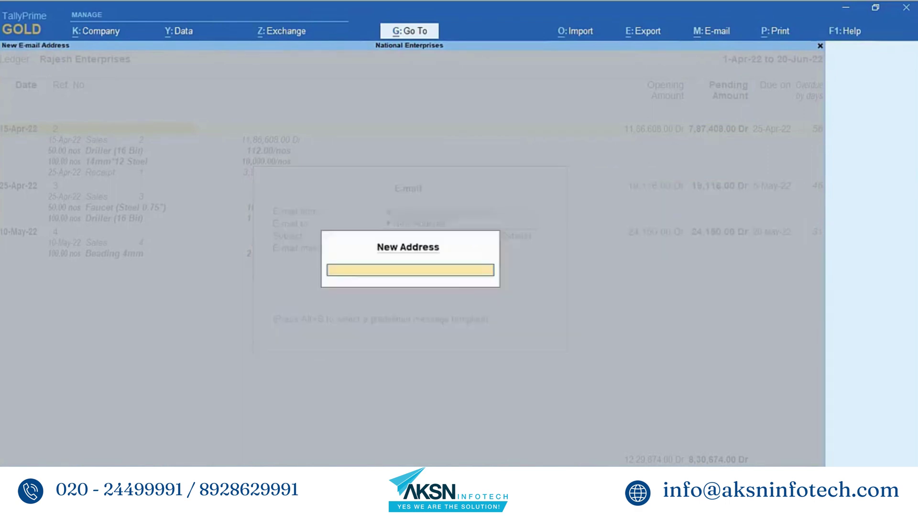
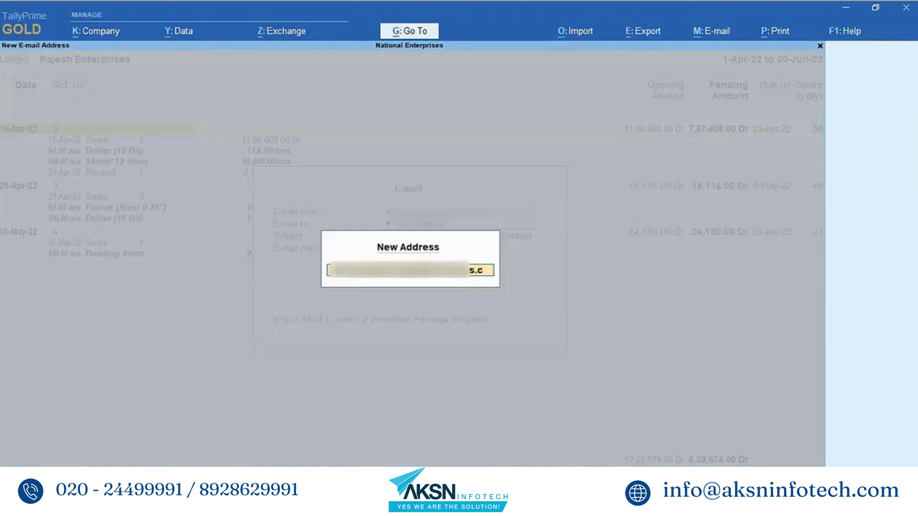
pyautogui.press('Return')
# Step: Set subject 'Outstanding Bills' and message 'Make payment at the earliest'
pyautogui.write('Outstan')
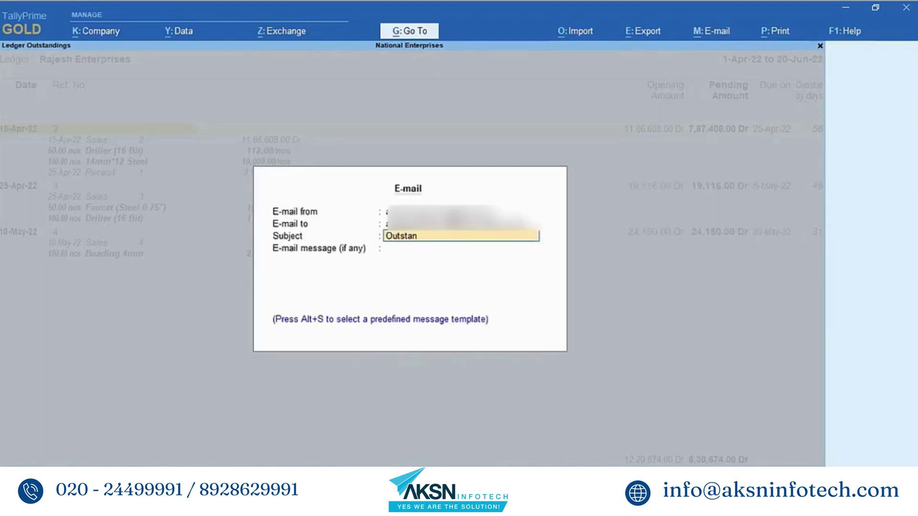
pyautogui.write('ding Bills')
pyautogui.press('Return')
pyautogui.write('Make payment at the earliest')
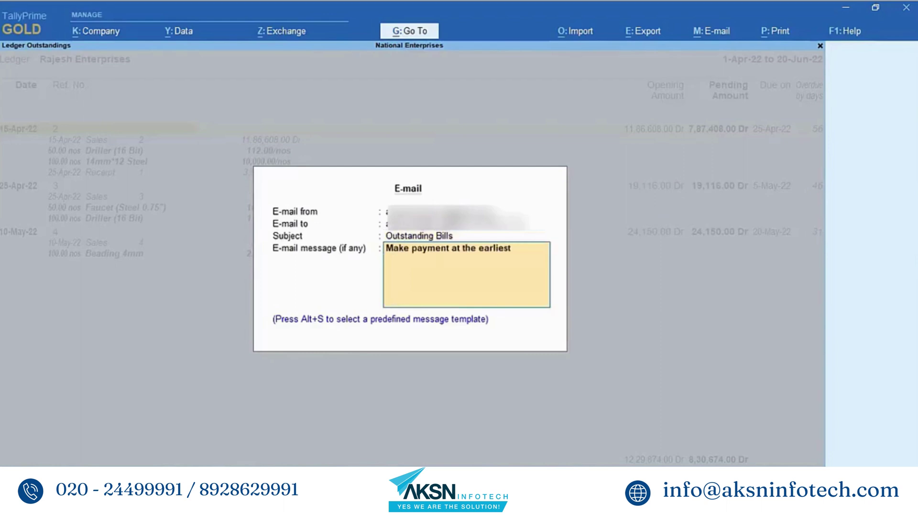
pyautogui.press('Return')
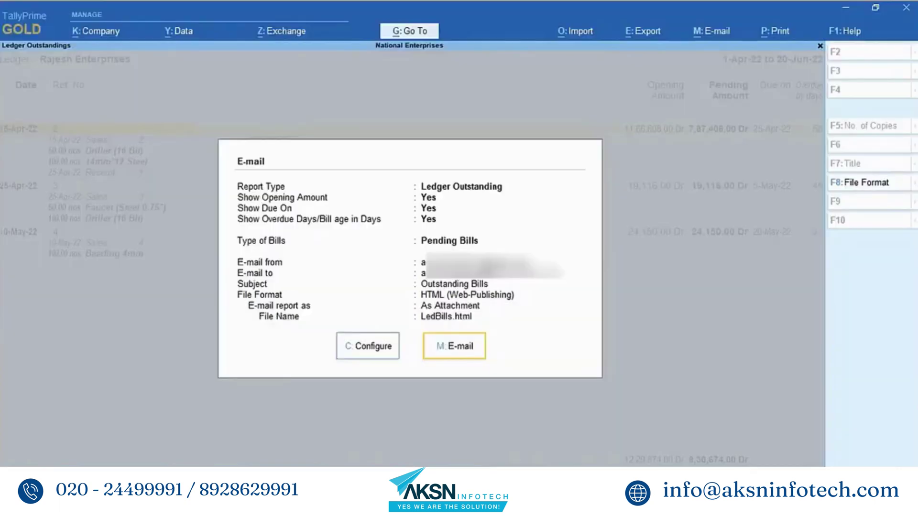
pyautogui.click(368, 347)
# Step: Change the attachment format to PDF (Read-only document) so it attaches as LedBills.pdf
pyautogui.press('Down')
pyautogui.press('Down')
pyautogui.press('Down')
pyautogui.press('Down')
pyautogui.press('Down')
pyautogui.press('Down')
pyautogui.press('Down')
pyautogui.press('Down')
pyautogui.press('Down')
pyautogui.press('Down')
pyautogui.press('Down')
pyautogui.press('Down')
pyautogui.press('Down')
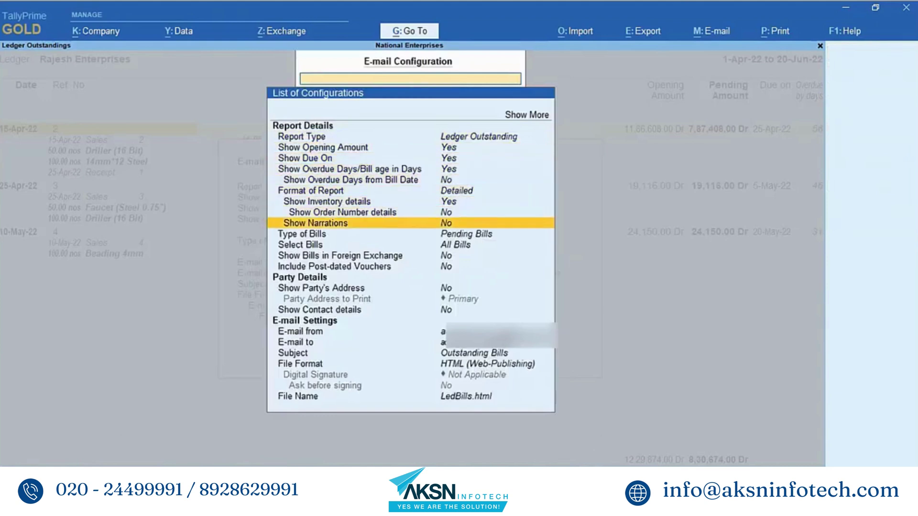
pyautogui.press('Down')
pyautogui.press('Down')
pyautogui.press('Down')
pyautogui.press('Down')
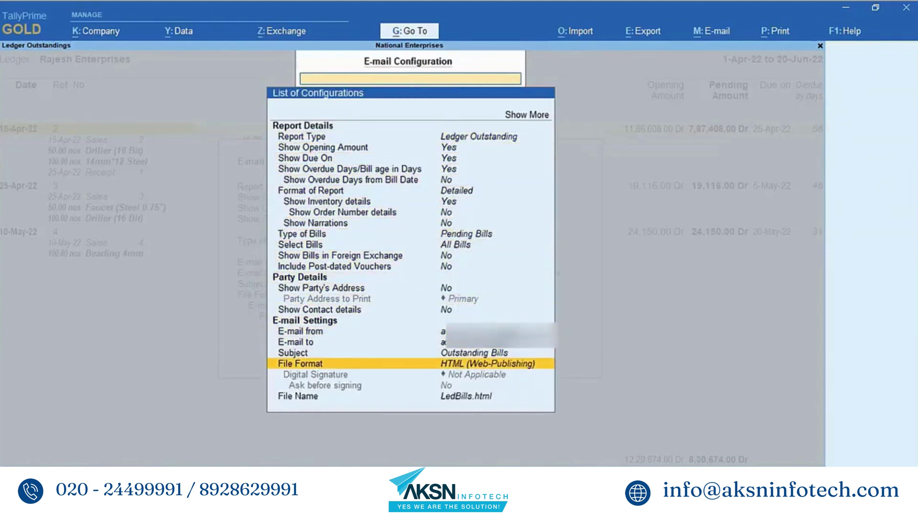
pyautogui.press('Return')
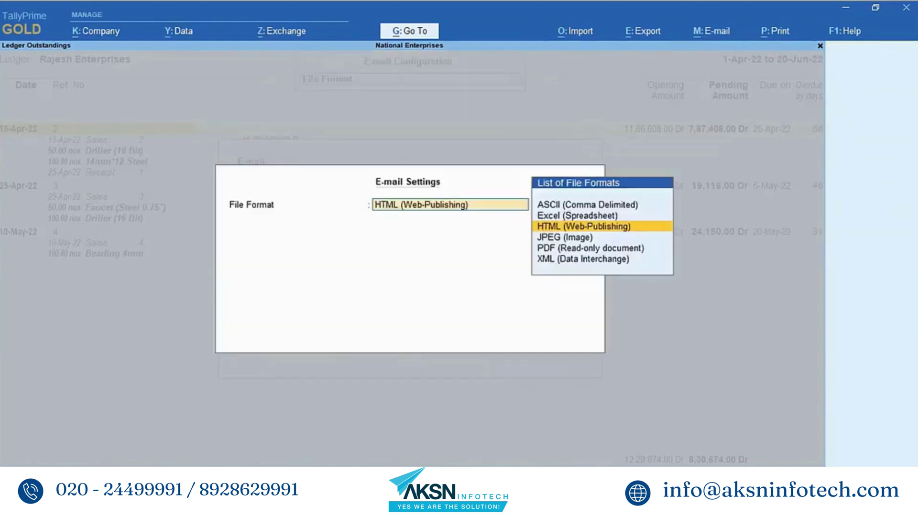
pyautogui.press('Down')
pyautogui.press('Down')
pyautogui.press('Return')
pyautogui.press('Return')
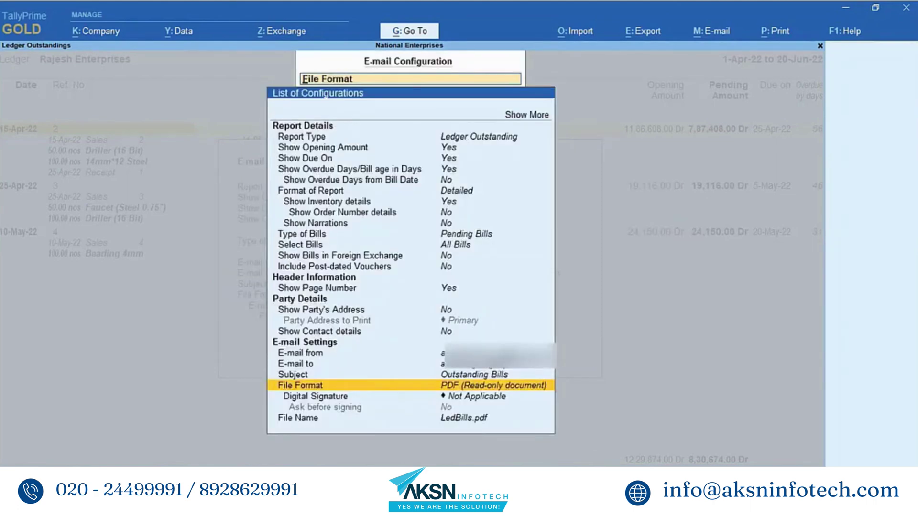
pyautogui.press('Escape')
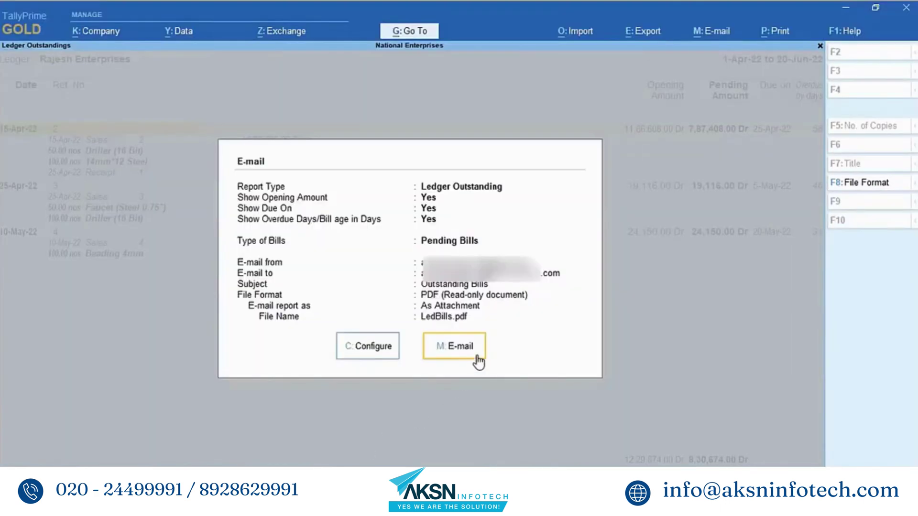
pyautogui.click(477, 357)
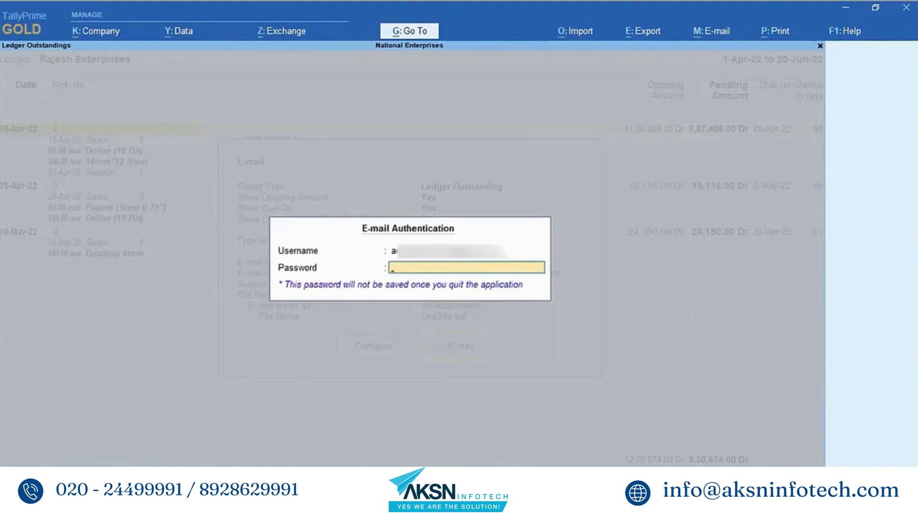
# Step: Paste the Gmail app password into E-mail Authentication and send the report
pyautogui.hotkey('ctrl', 'alt', 'v')
pyautogui.press('Return')
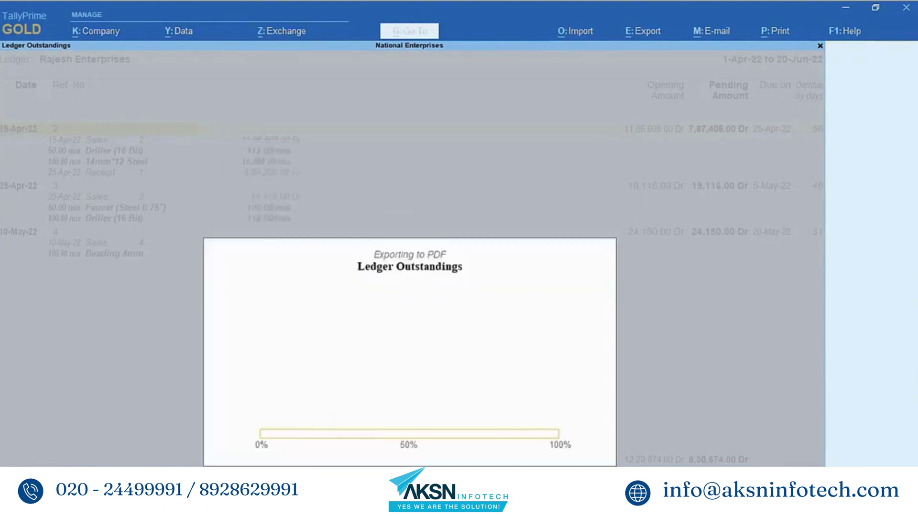